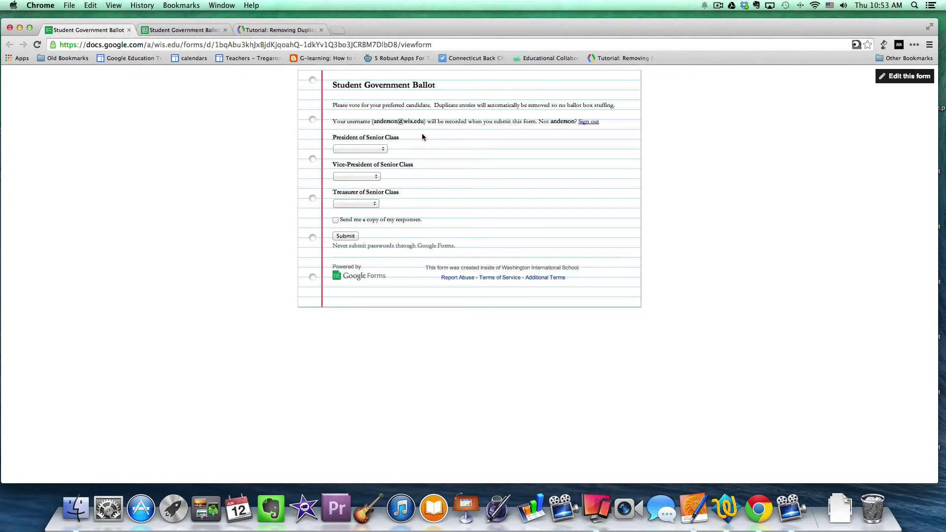
Vote Barney Rubble for President, Bonjovi for Vice-President and Scooby Doo for Treasurer, then submit
{"action": "left_click", "coordinate": [377, 149]}
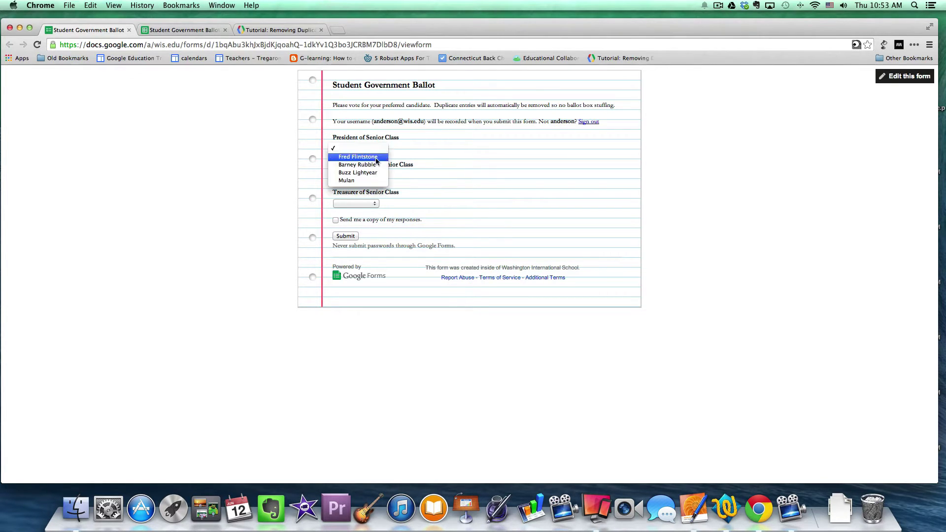
{"action": "left_click", "coordinate": [376, 165]}
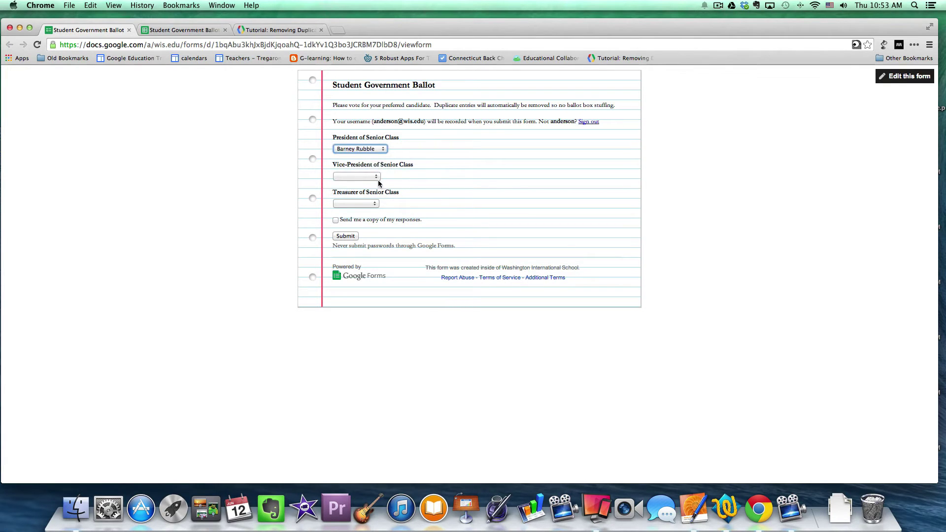
{"action": "left_click", "coordinate": [377, 177]}
{"action": "left_click", "coordinate": [373, 192]}
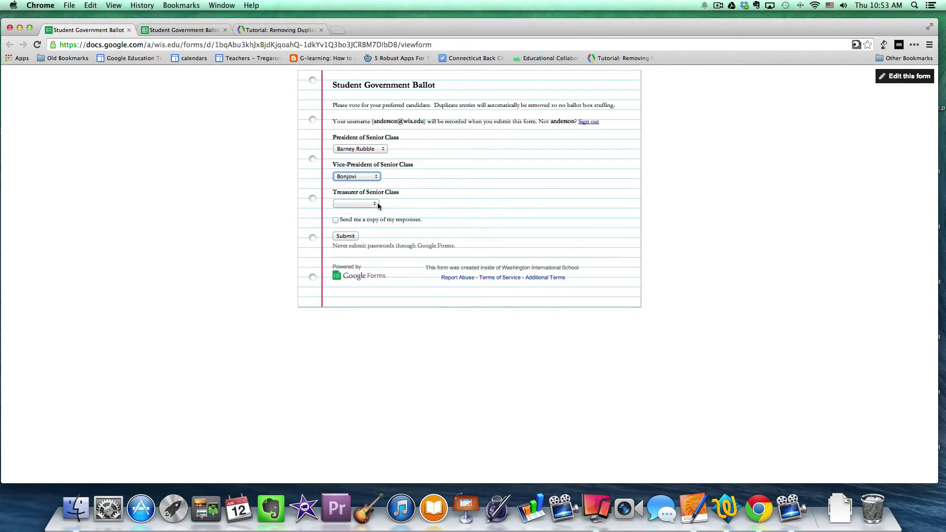
{"action": "left_click", "coordinate": [375, 204]}
{"action": "left_click", "coordinate": [374, 211]}
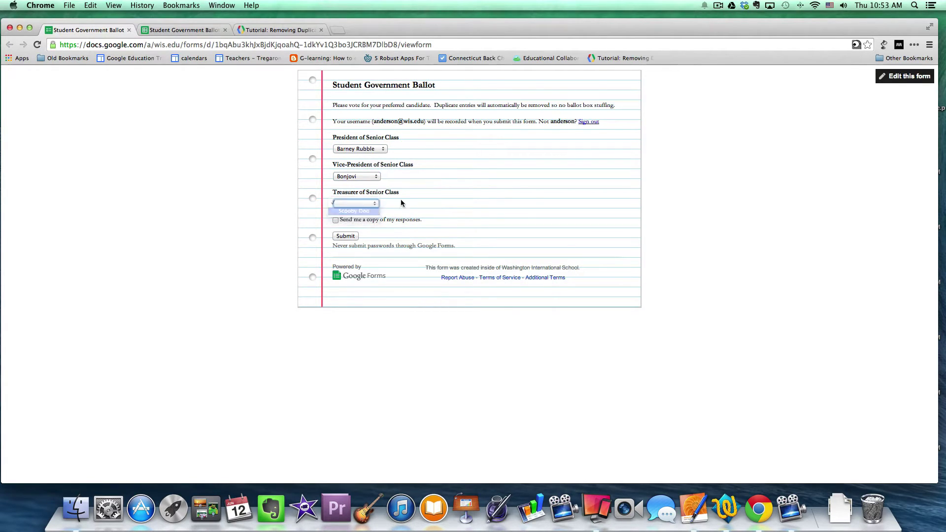
{"action": "left_click", "coordinate": [347, 236]}
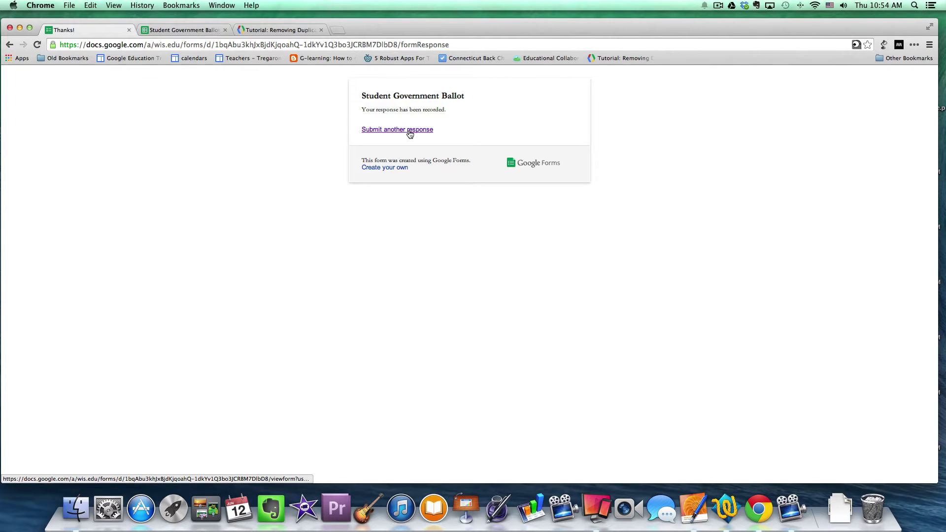
Switch to the Student Government Ballot (Responses) spreadsheet showing the single recorded vote
{"action": "left_click", "coordinate": [191, 30]}
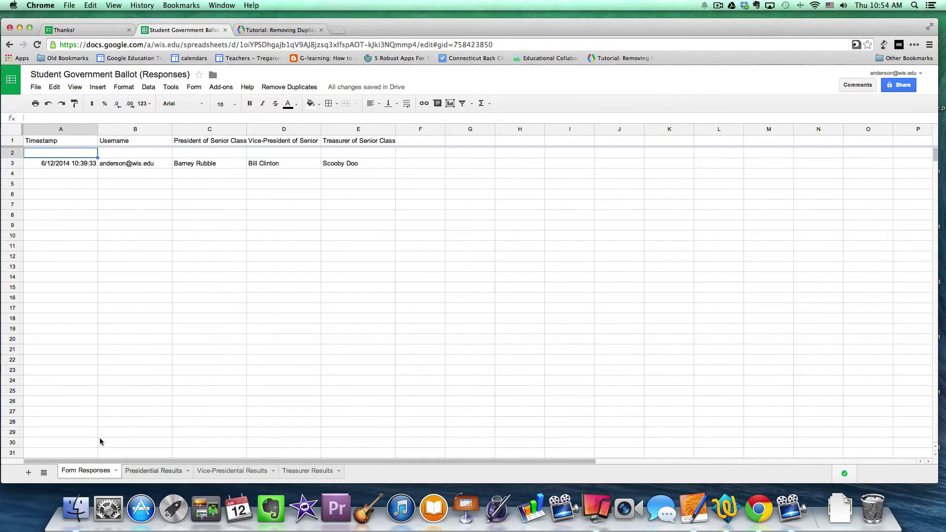
Open the Removing Duplicates tutorial and scroll through its script to the Variation code
{"action": "left_click", "coordinate": [279, 31]}
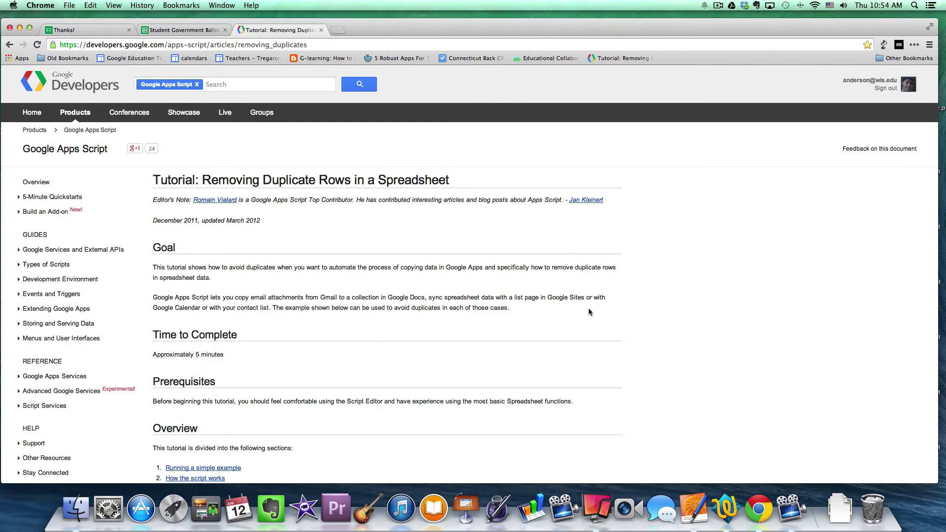
{"action": "scroll", "coordinate": [588, 308], "scroll_direction": "down", "scroll_amount": 6}
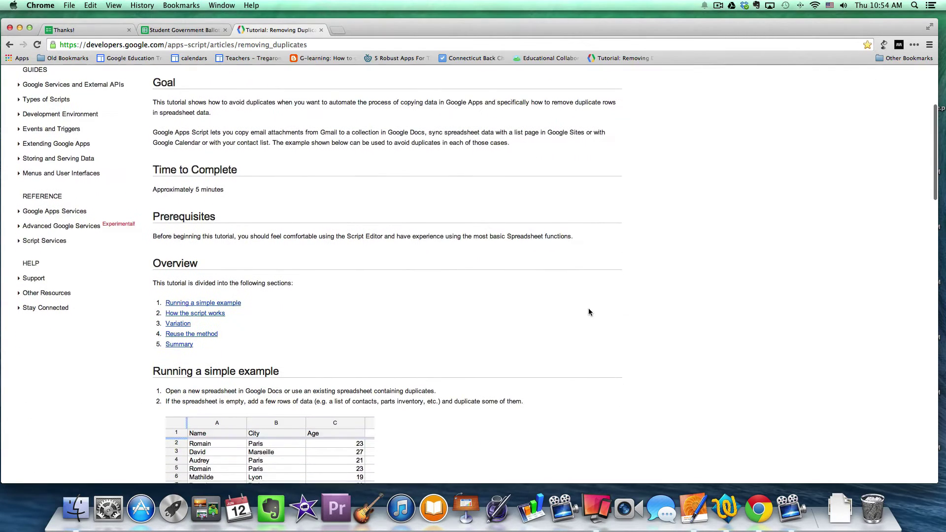
{"action": "scroll", "coordinate": [589, 309], "scroll_direction": "down", "scroll_amount": 5}
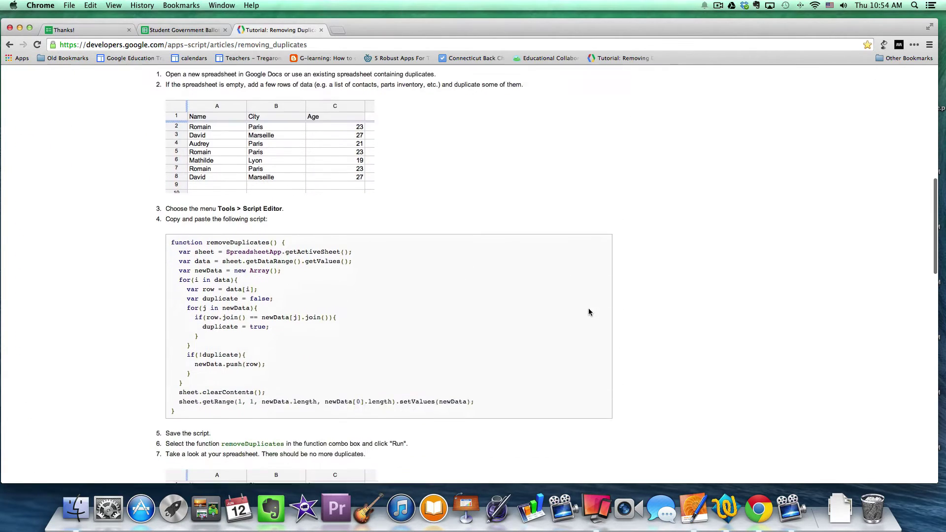
{"action": "scroll", "coordinate": [589, 308], "scroll_direction": "down", "scroll_amount": 1}
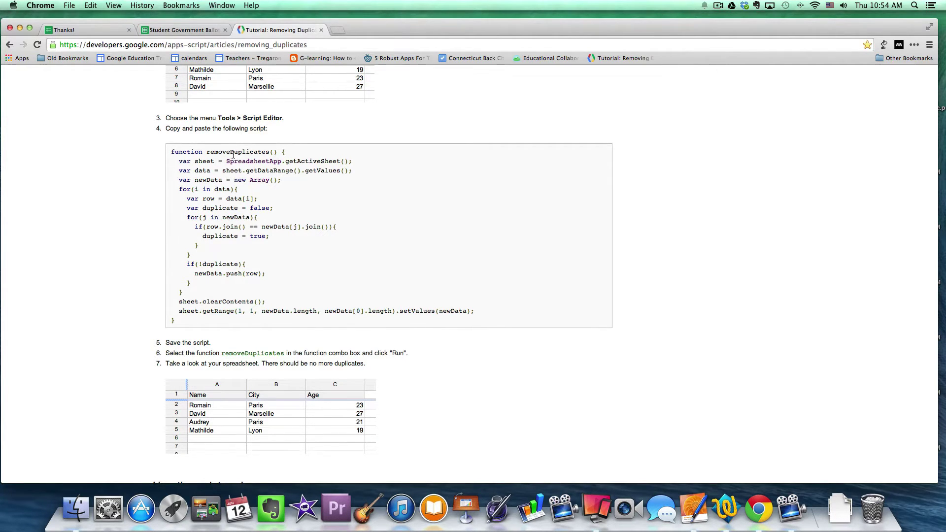
{"action": "scroll", "coordinate": [340, 221], "scroll_direction": "down", "scroll_amount": 1}
{"action": "scroll", "coordinate": [340, 221], "scroll_direction": "down", "scroll_amount": 6}
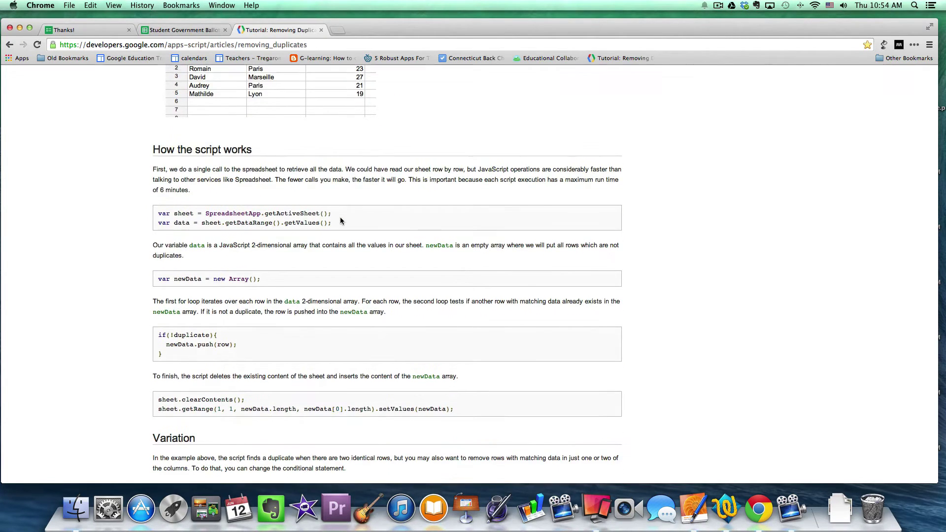
{"action": "scroll", "coordinate": [340, 220], "scroll_direction": "down", "scroll_amount": 6}
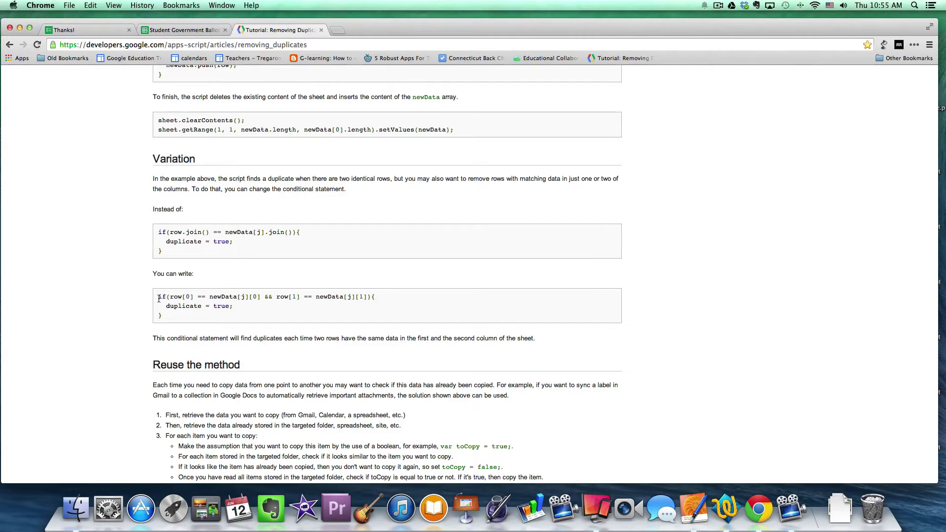
Open the response sheet's script editor and review the row[1] duplicate check on lines 16–17
{"action": "left_click", "coordinate": [183, 30]}
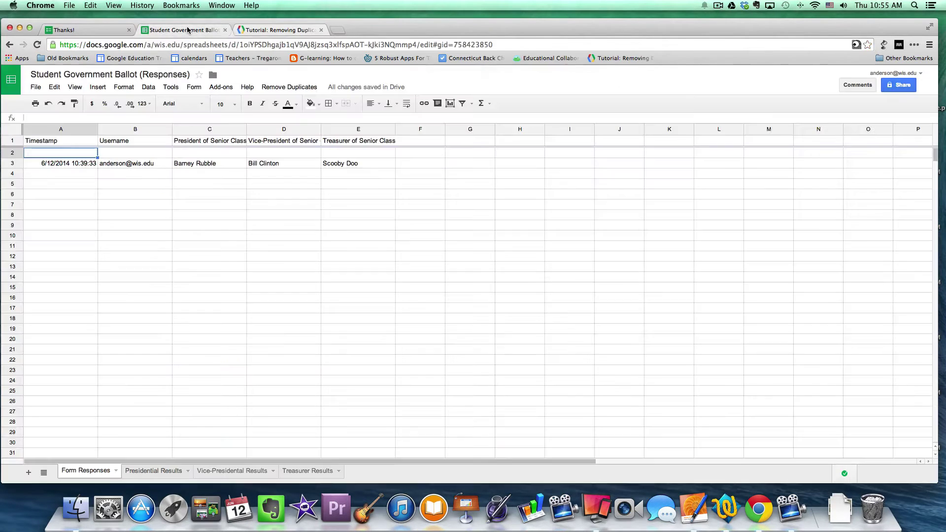
{"action": "left_click", "coordinate": [171, 87]}
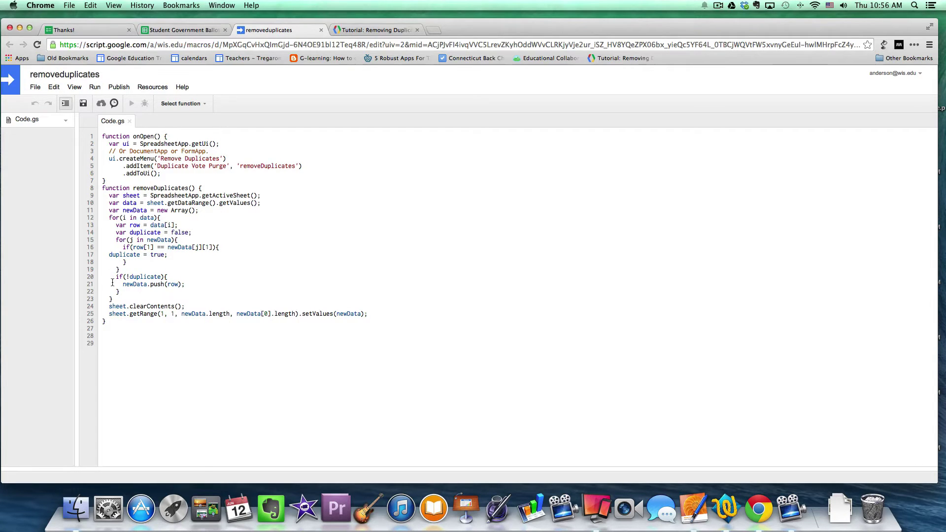
{"action": "left_click_drag", "start_coordinate": [116, 248], "coordinate": [230, 254]}
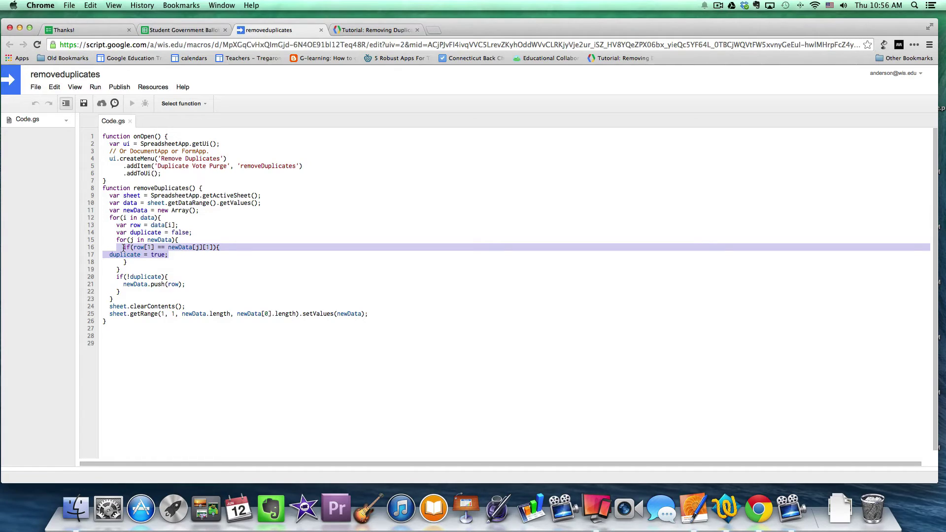
{"action": "left_click", "coordinate": [202, 261]}
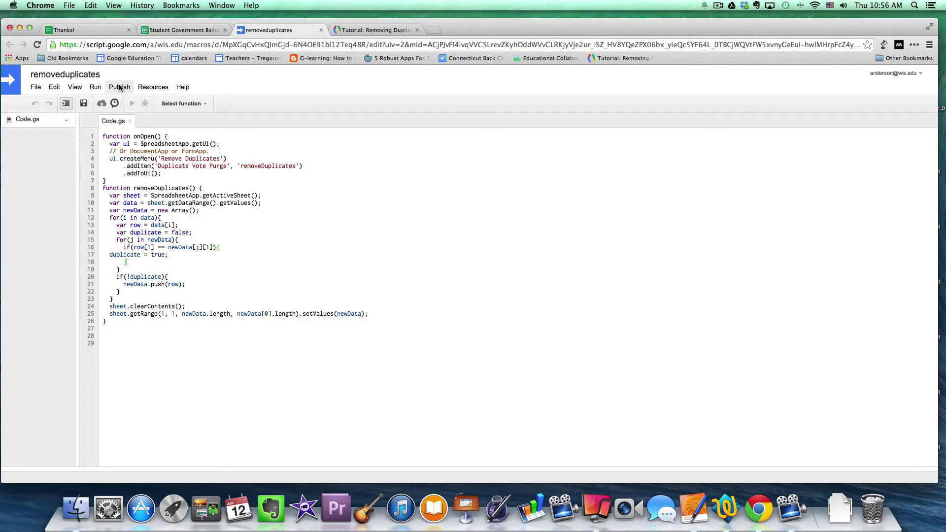
Save a project trigger that runs removeDuplicates on every form submit
{"action": "left_click", "coordinate": [95, 87]}
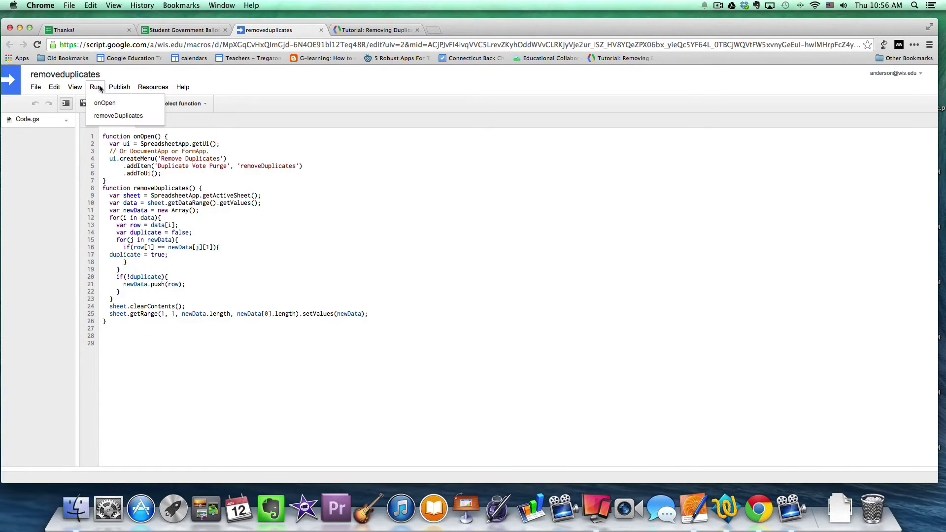
{"action": "mouse_move", "coordinate": [123, 87]}
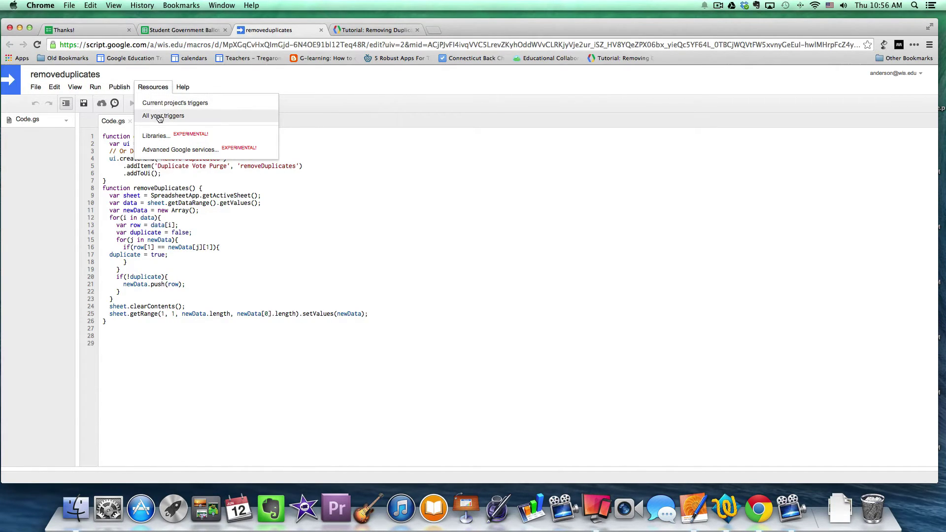
{"action": "left_click", "coordinate": [160, 103]}
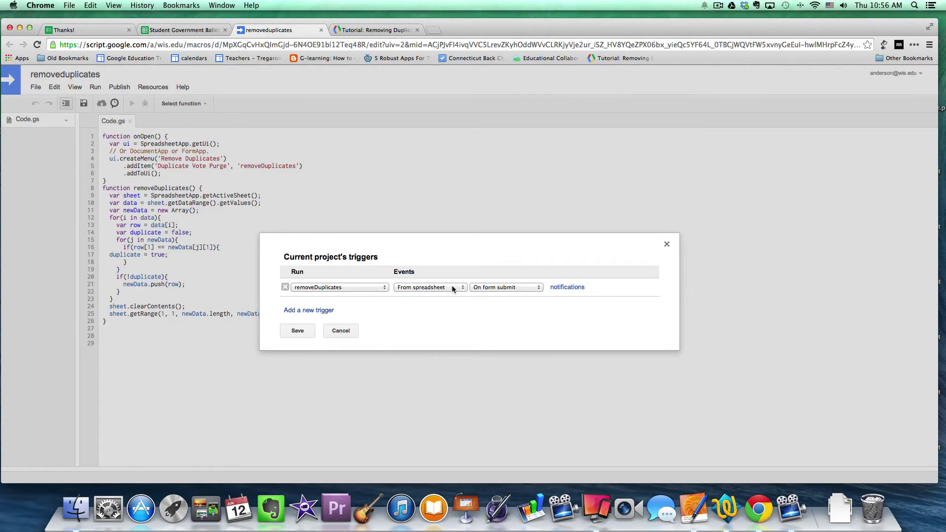
{"action": "left_click", "coordinate": [303, 332]}
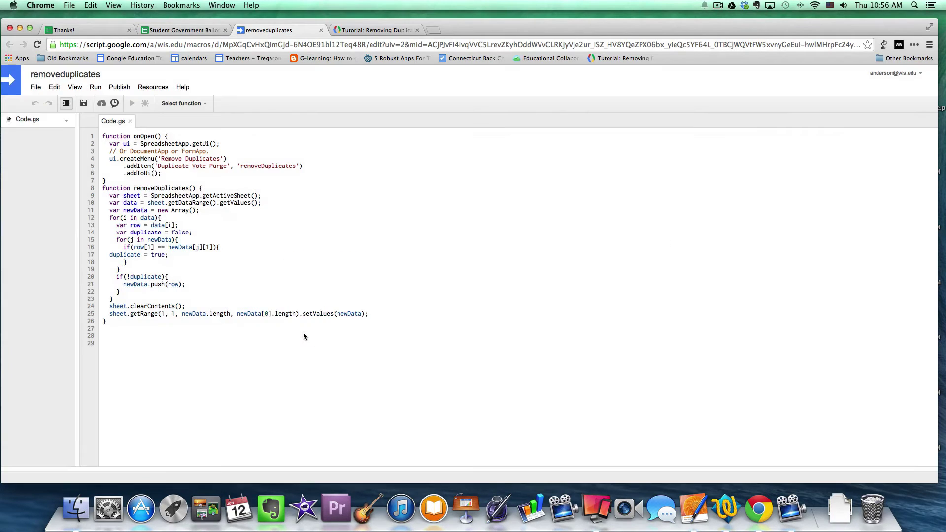
Return to the form's confirmation page and start another blank ballot
{"action": "left_click", "coordinate": [189, 29]}
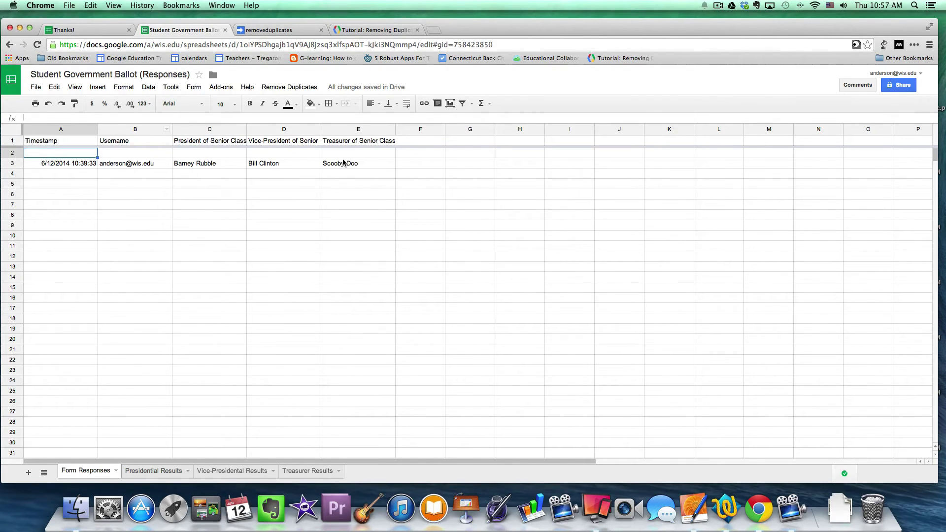
{"action": "left_click", "coordinate": [101, 30]}
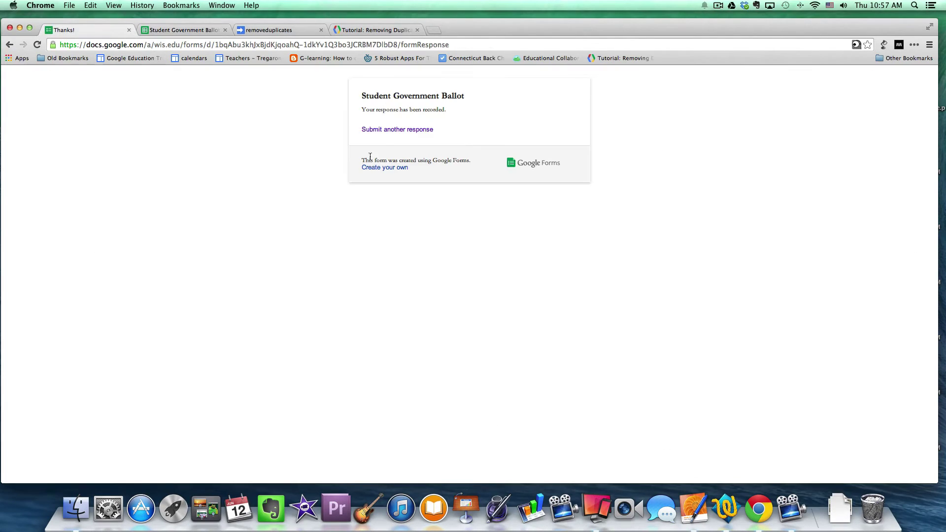
{"action": "left_click", "coordinate": [394, 130]}
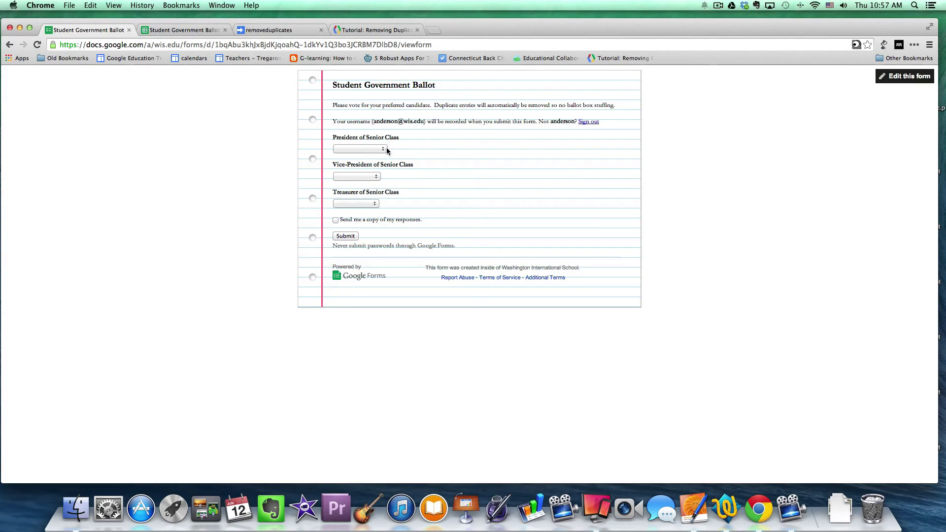
Submit a duplicate vote for Buzz Lightyear, Woody Allen and Scooby Doo, then check the responses sheet
{"action": "left_click", "coordinate": [384, 150]}
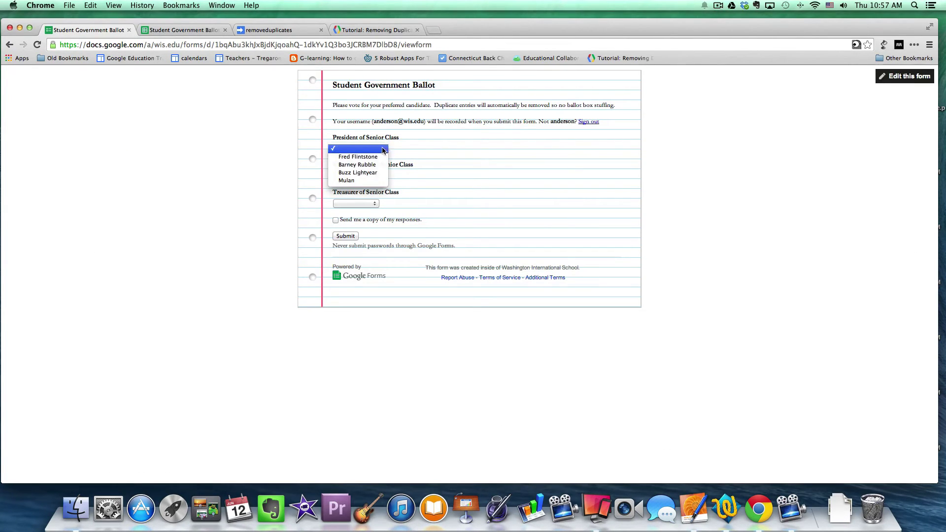
{"action": "left_click", "coordinate": [373, 173]}
{"action": "left_click", "coordinate": [375, 176]}
{"action": "left_click", "coordinate": [374, 202]}
{"action": "left_click", "coordinate": [375, 204]}
{"action": "left_click", "coordinate": [365, 211]}
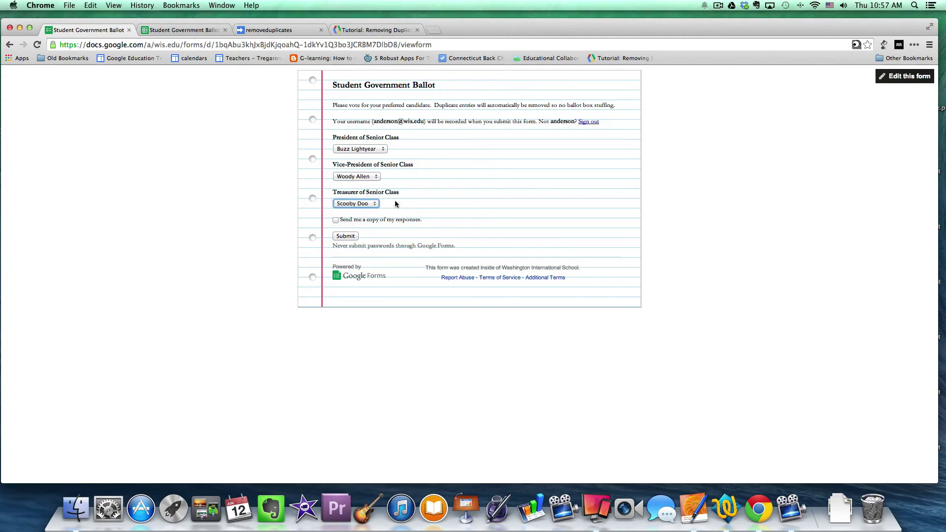
{"action": "left_click", "coordinate": [351, 238]}
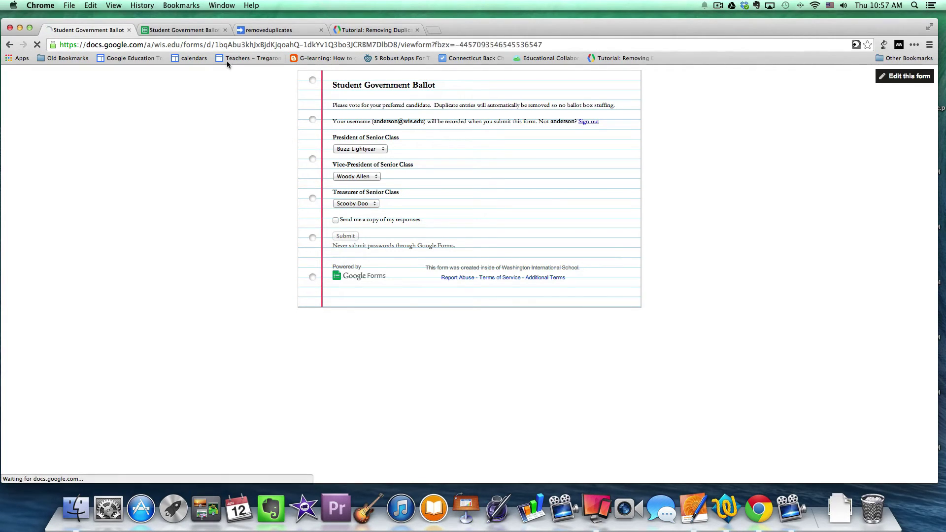
{"action": "left_click", "coordinate": [198, 31]}
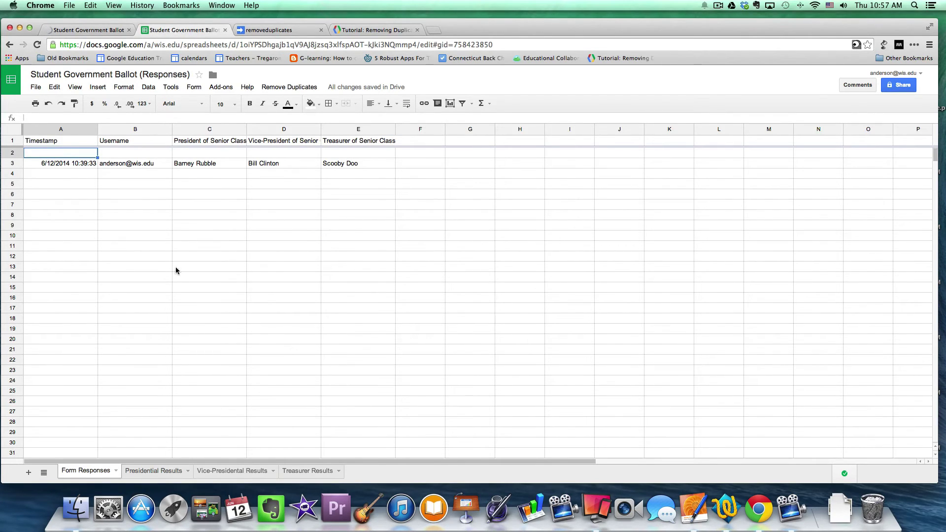
View Presidential Results, inspect the COUNTIFS formula in B1, and compare against Form Responses
{"action": "left_click", "coordinate": [160, 472]}
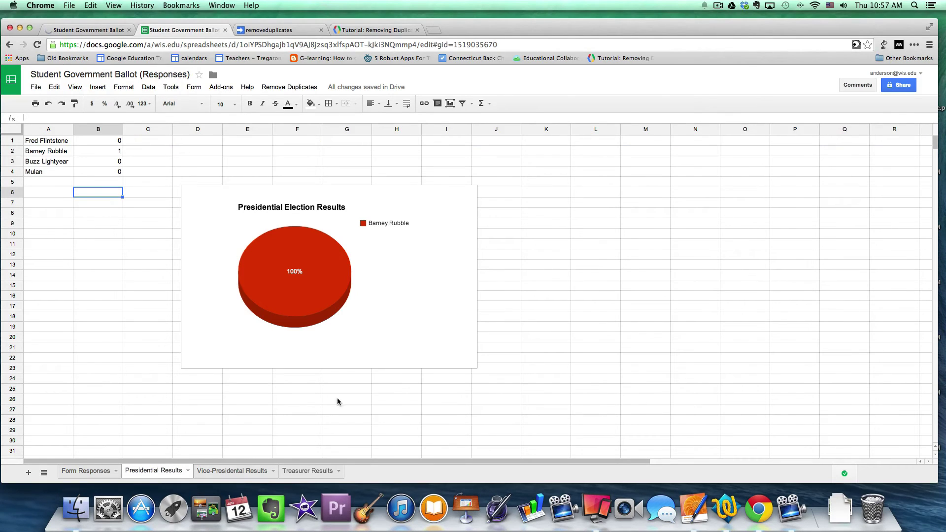
{"action": "left_click", "coordinate": [100, 145]}
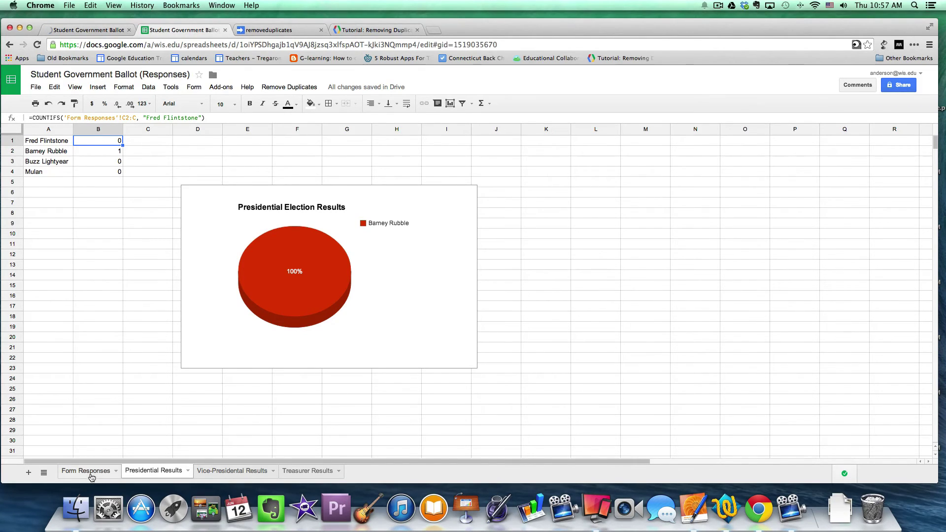
{"action": "left_click", "coordinate": [91, 471]}
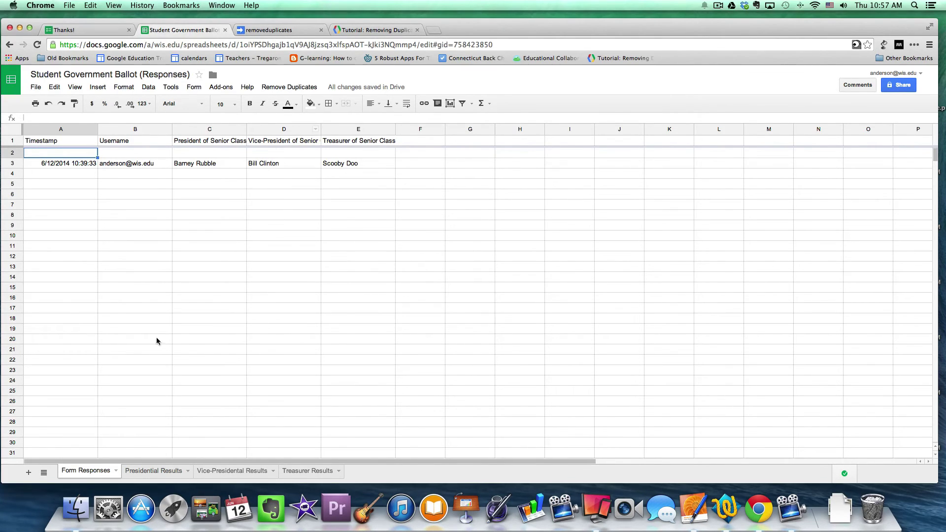
{"action": "left_click", "coordinate": [163, 471]}
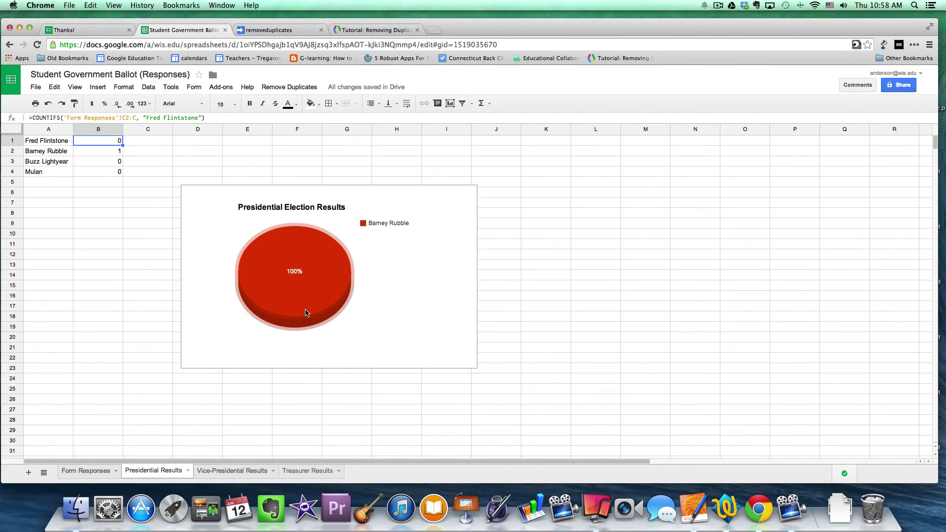
{"action": "left_click", "coordinate": [98, 152]}
{"action": "left_click", "coordinate": [102, 163]}
{"action": "left_click", "coordinate": [104, 171]}
{"action": "left_click", "coordinate": [107, 143]}
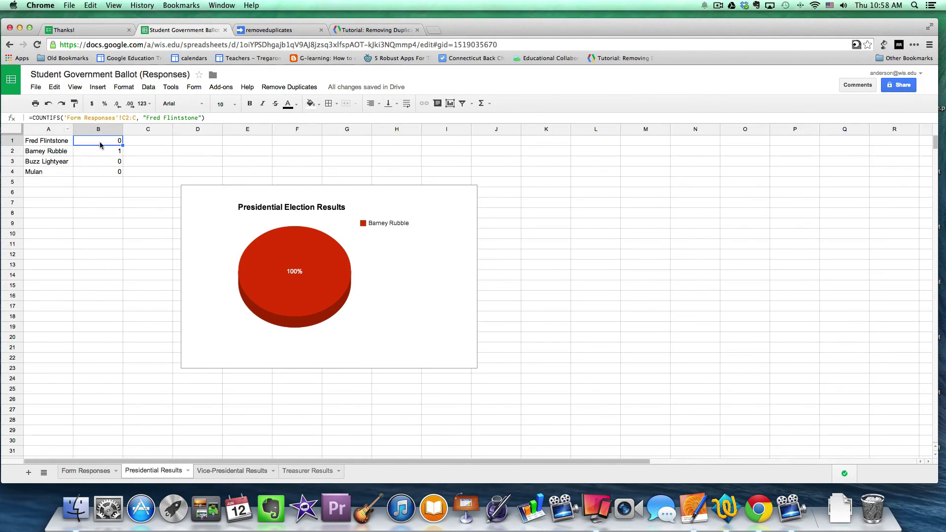
{"action": "left_click", "coordinate": [85, 473]}
{"action": "left_click", "coordinate": [161, 471]}
{"action": "left_click", "coordinate": [226, 471]}
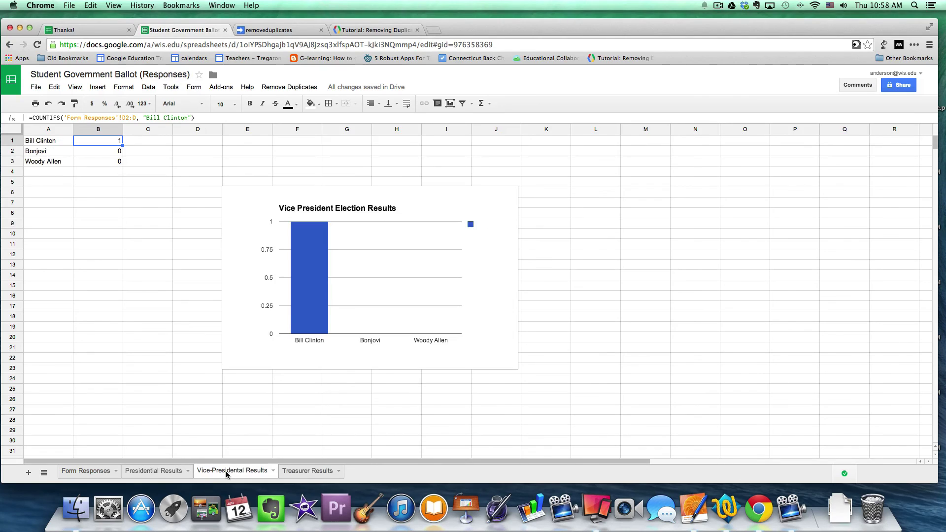
{"action": "left_click", "coordinate": [317, 471]}
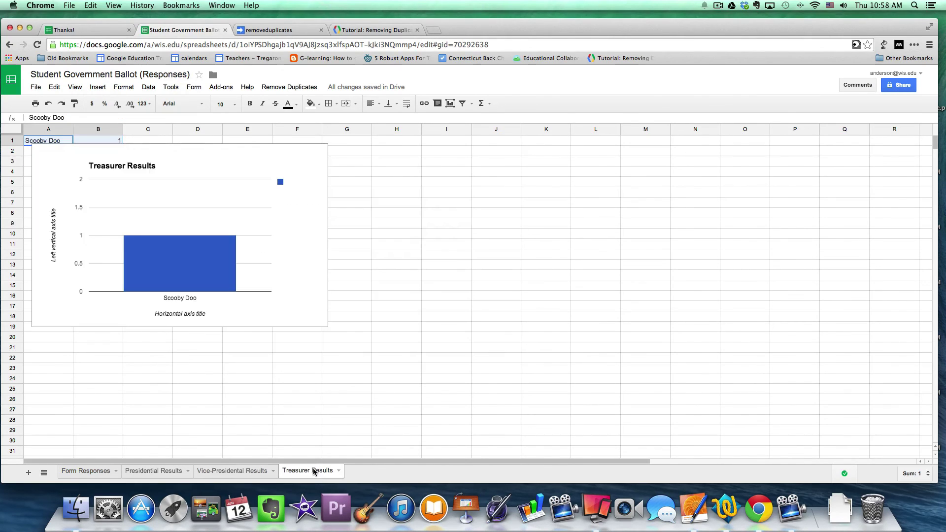
{"action": "left_click", "coordinate": [250, 471]}
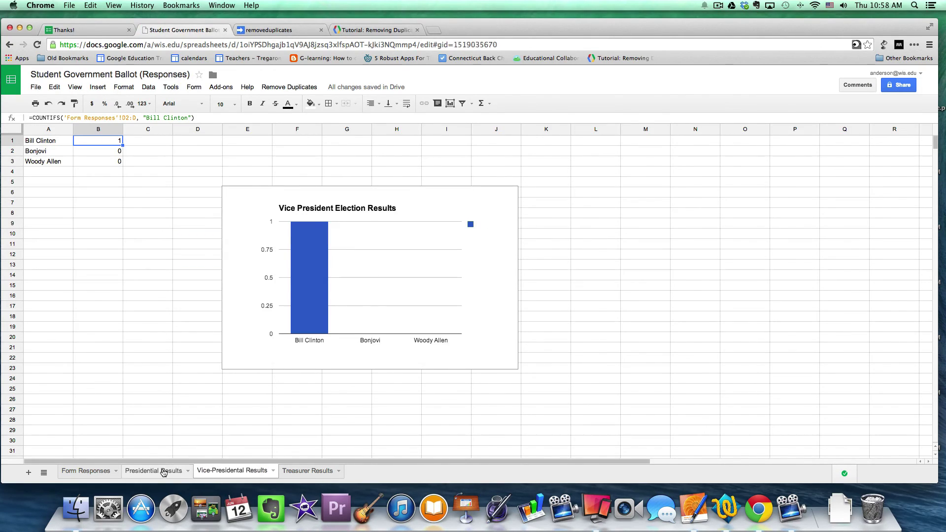
{"action": "left_click", "coordinate": [164, 472]}
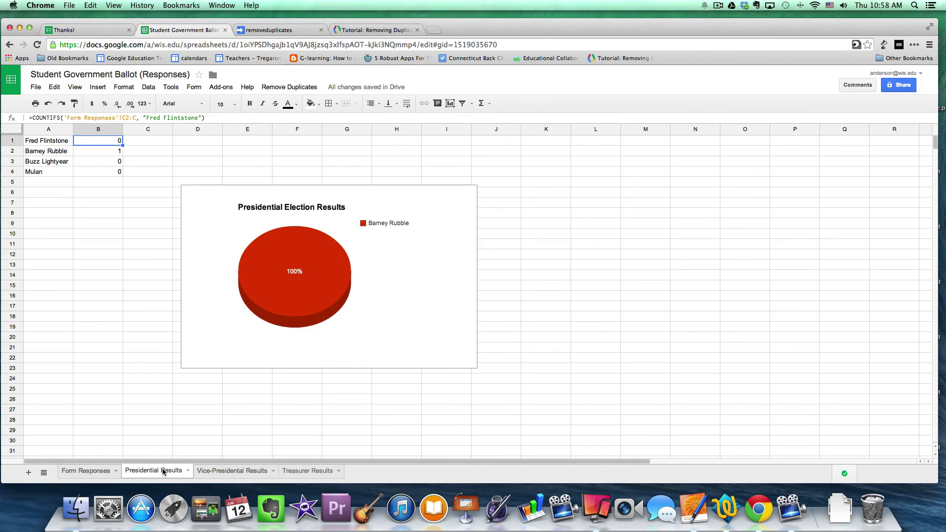